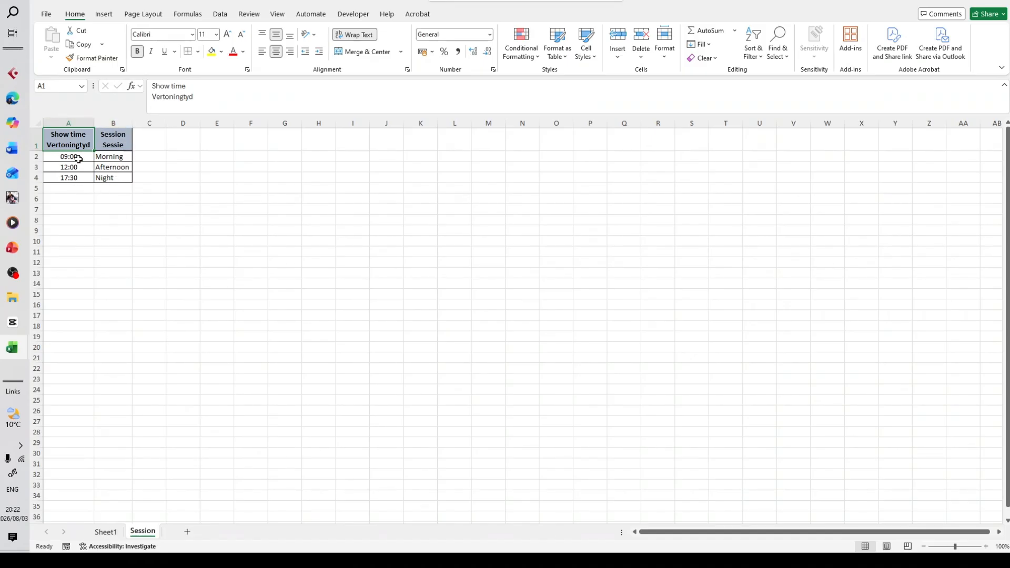
- Start a VLOOKUP function in cell C10 of Sheet1 with the show time in F10 as lookup value
left_click(106, 530)
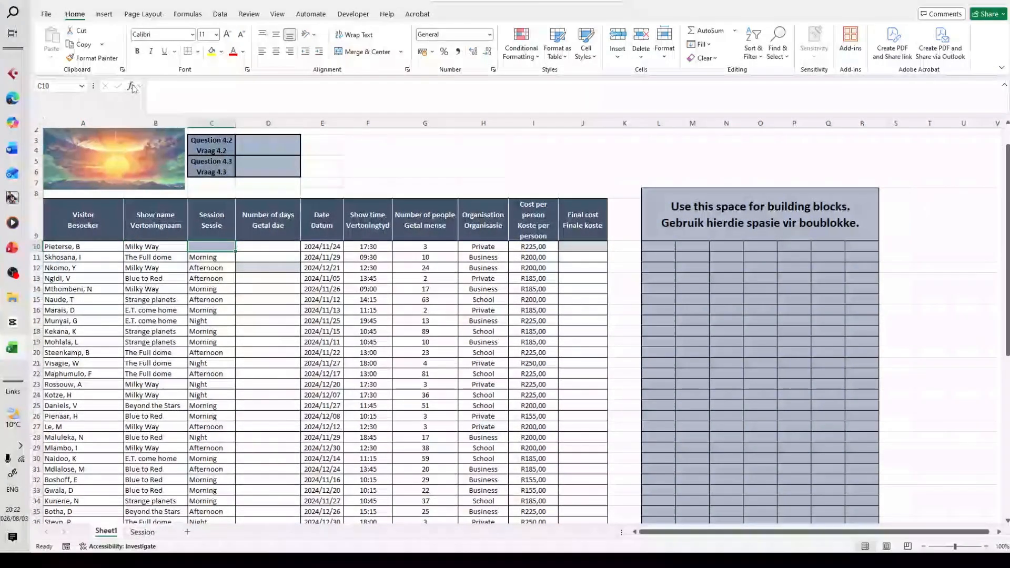
left_click(131, 86)
left_click(149, 251)
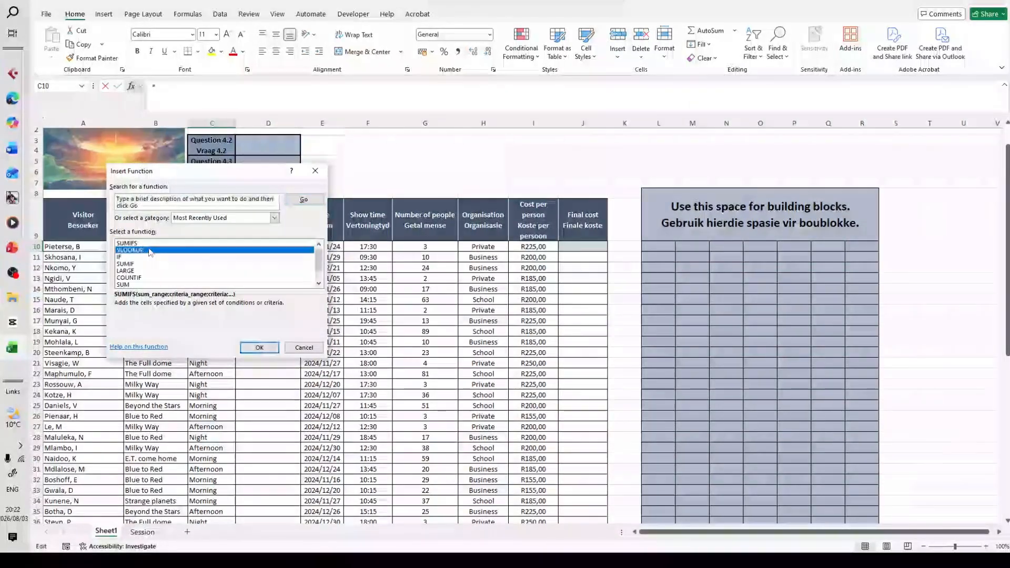
double_click(150, 251)
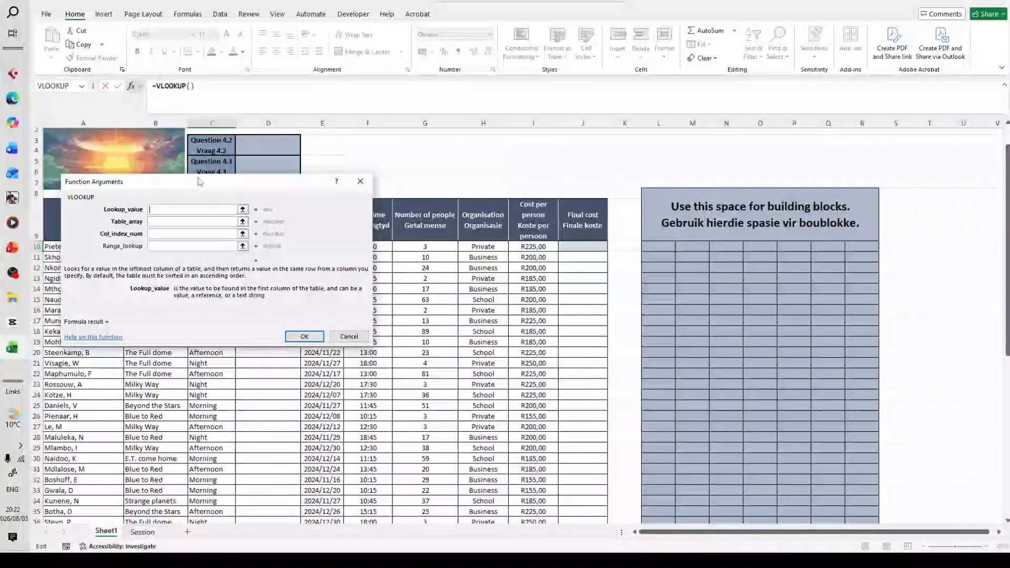
left_click_drag(200, 182, 552, 154)
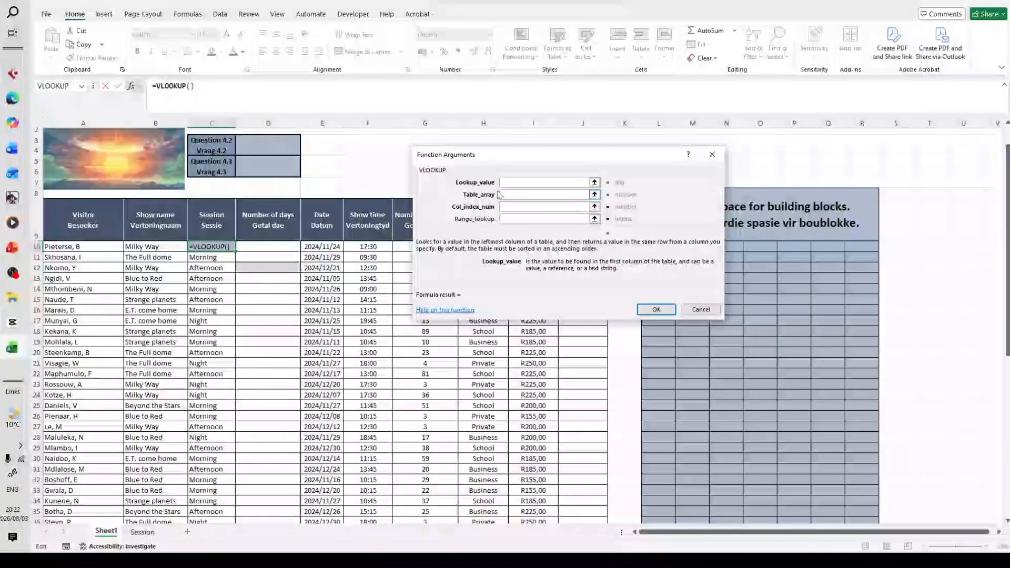
left_click(382, 246)
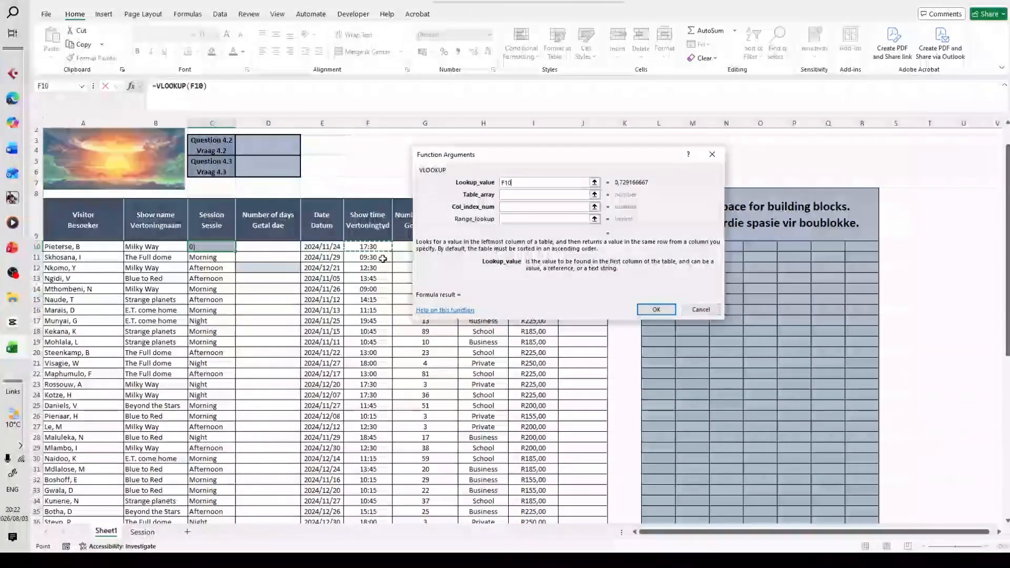
- Set the VLOOKUP table array to range A1:B4 on the Session sheet
left_click(507, 196)
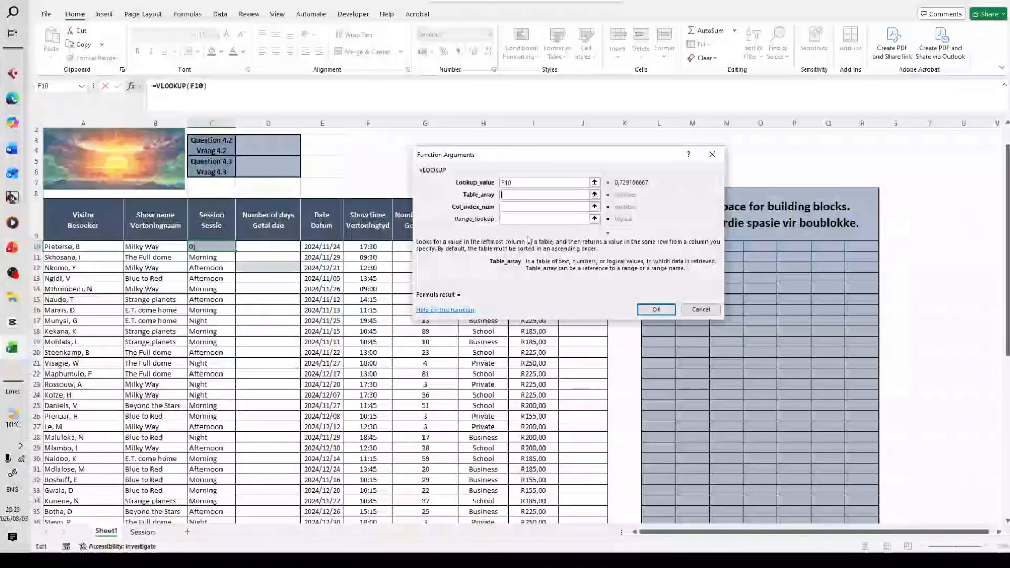
left_click(142, 532)
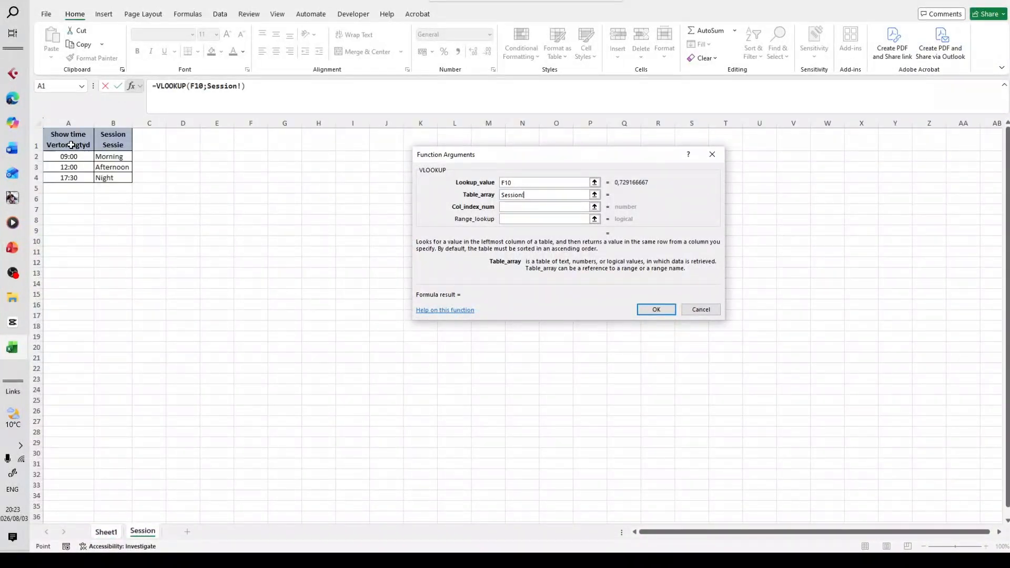
left_click_drag(71, 144, 126, 177)
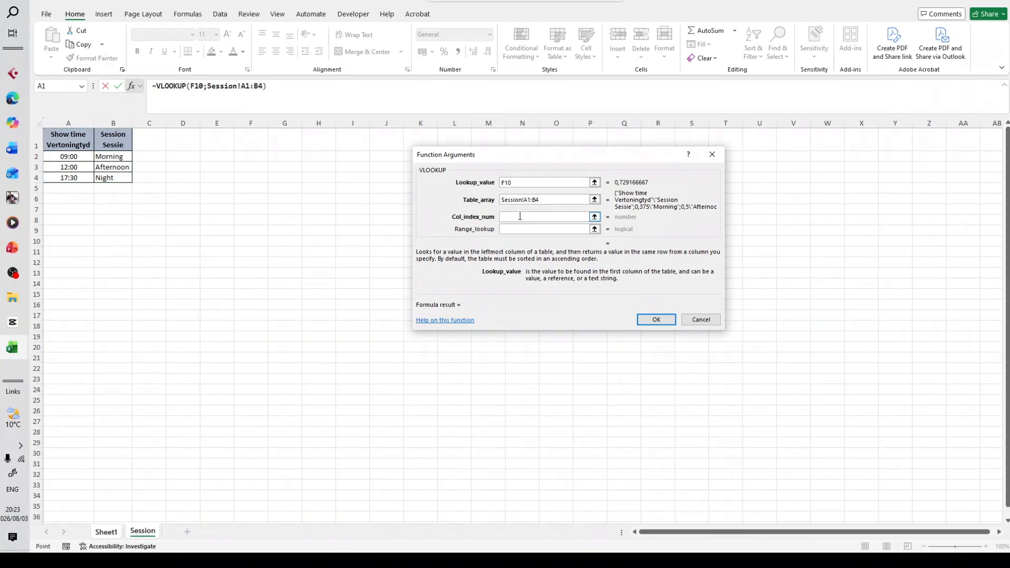
- Set the VLOOKUP column index number to 2, leave the range lookup empty and enter the formula in C10
left_click(520, 216)
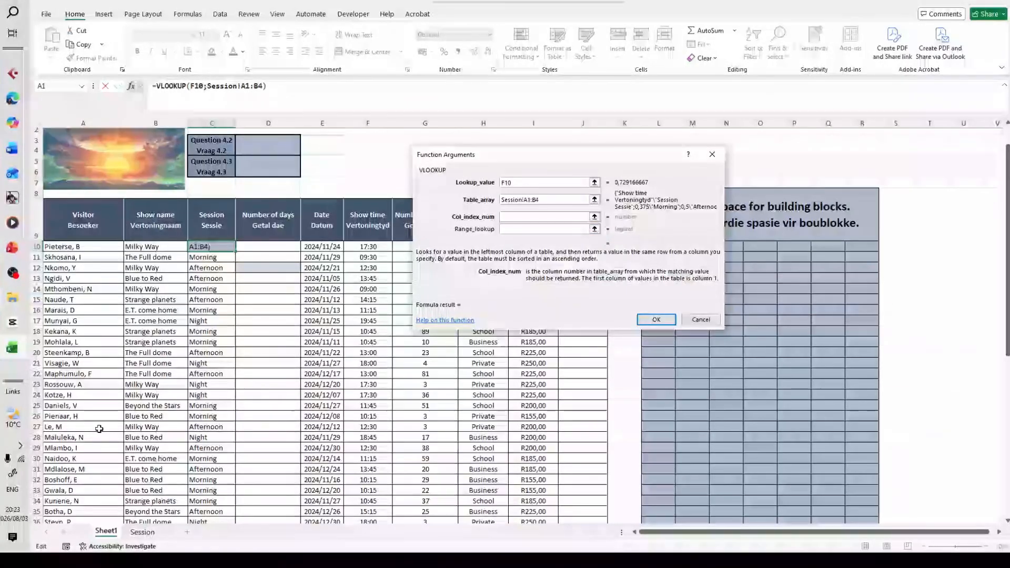
left_click(143, 532)
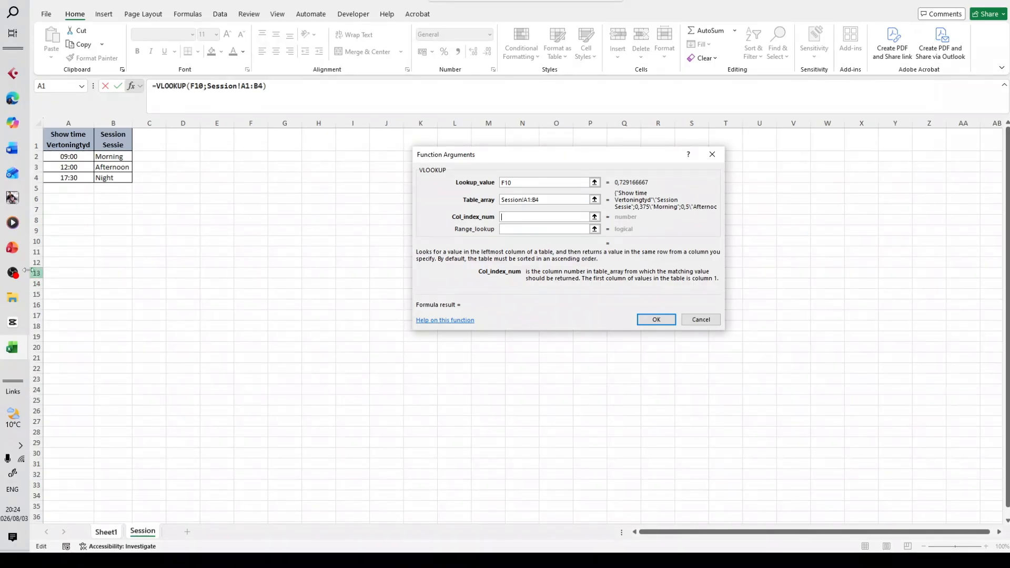
mouse_move(12, 247)
left_click(108, 273)
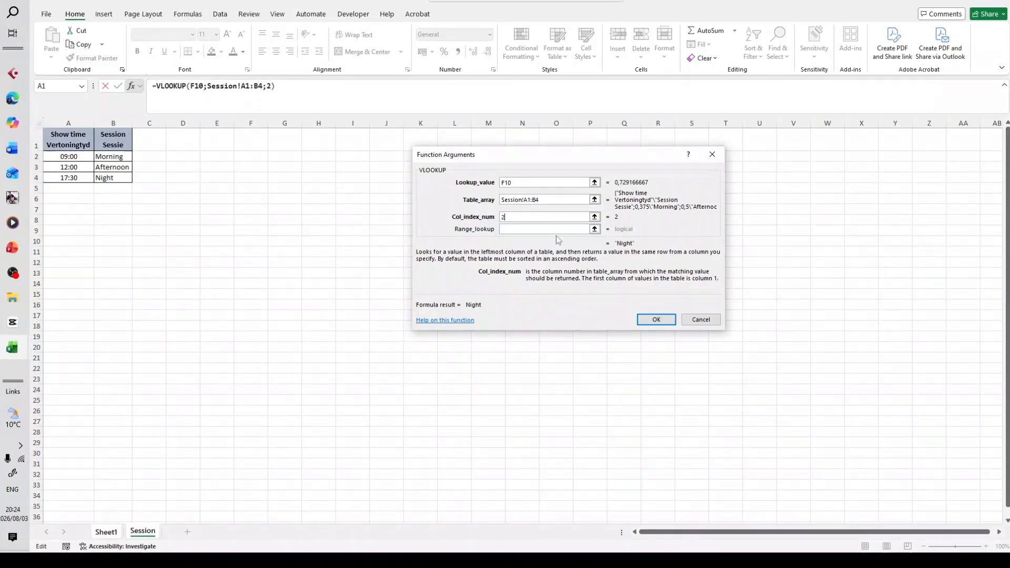
left_click(538, 229)
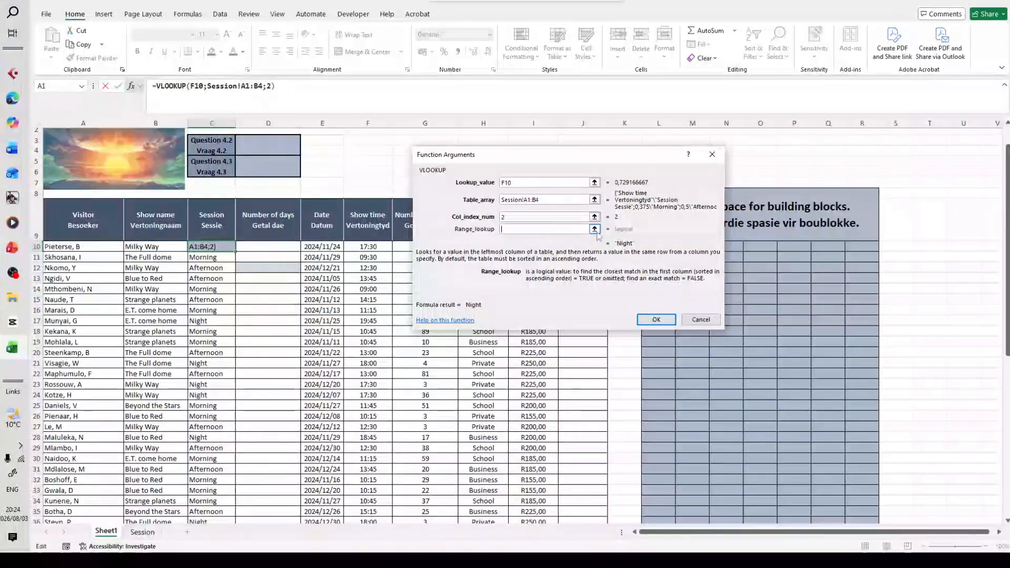
left_click(538, 217)
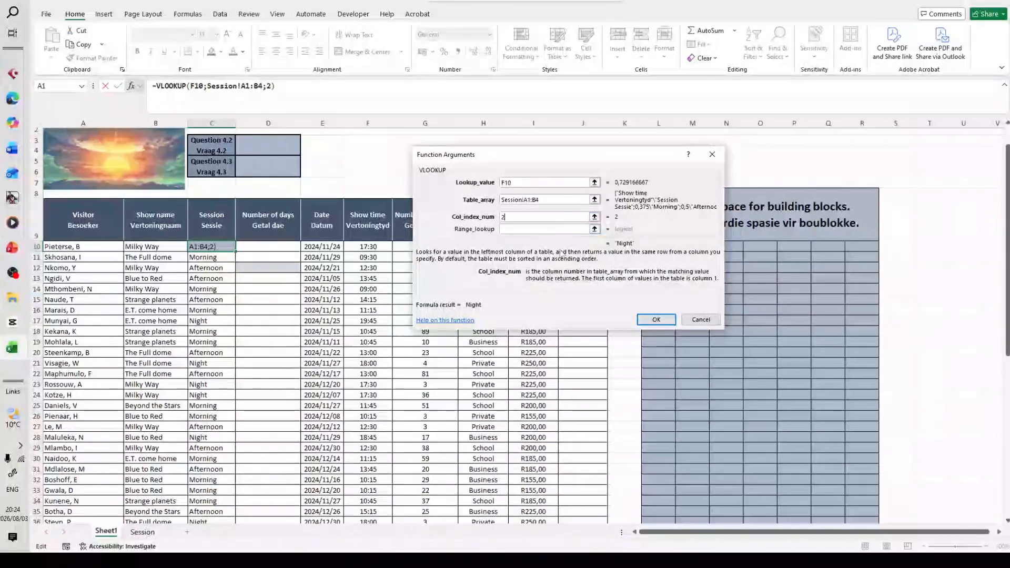
left_click(650, 319)
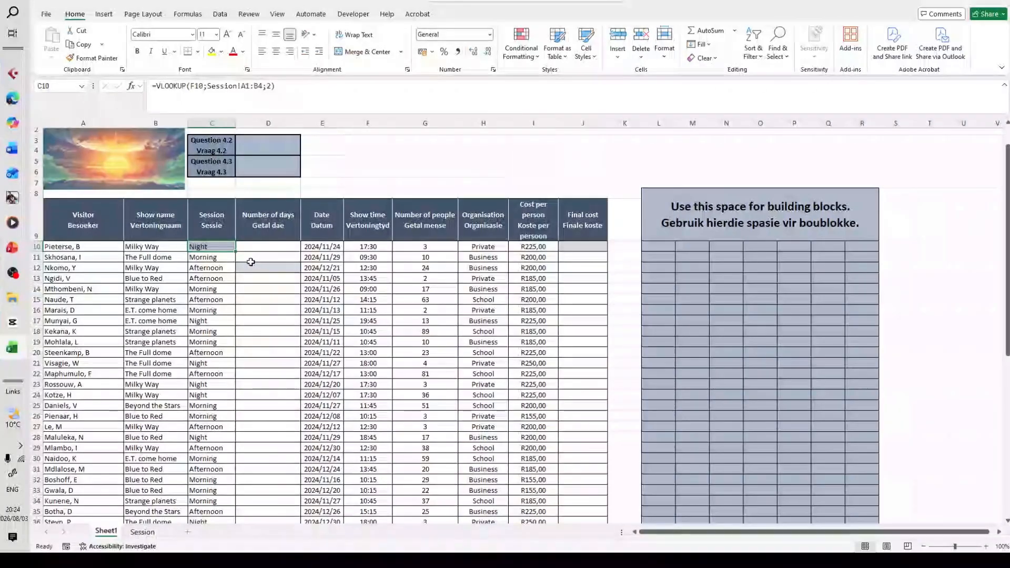
- Try to fill the C10 formula down to C14, and undo the fill
left_click_drag(237, 252, 235, 293)
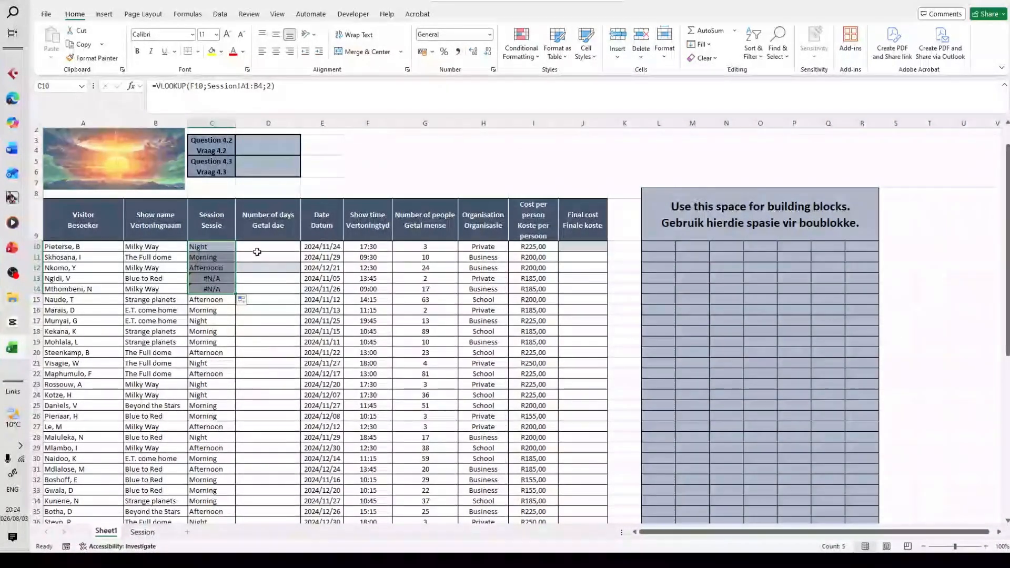
left_click(239, 256)
left_click(226, 247)
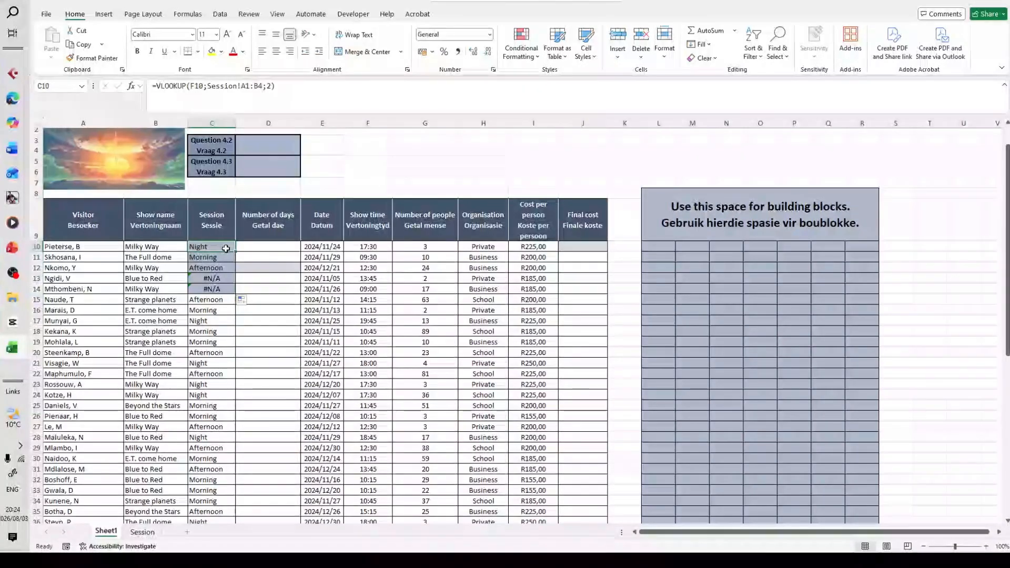
key("ctrl+z")
key("ctrl+z")
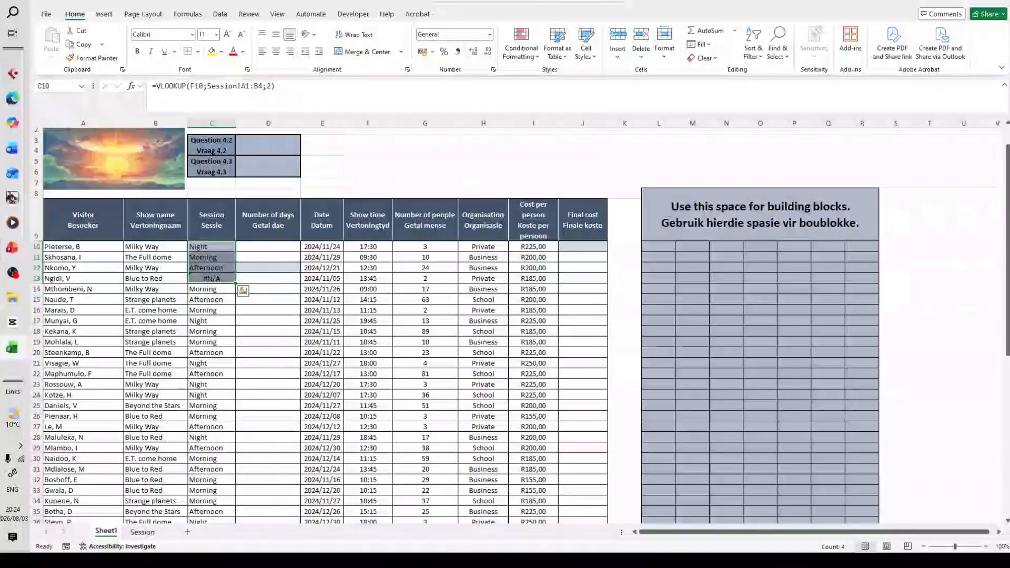
- Make the table array in the C10 VLOOKUP absolute as Session!$A$1:$B$4
left_click(228, 245)
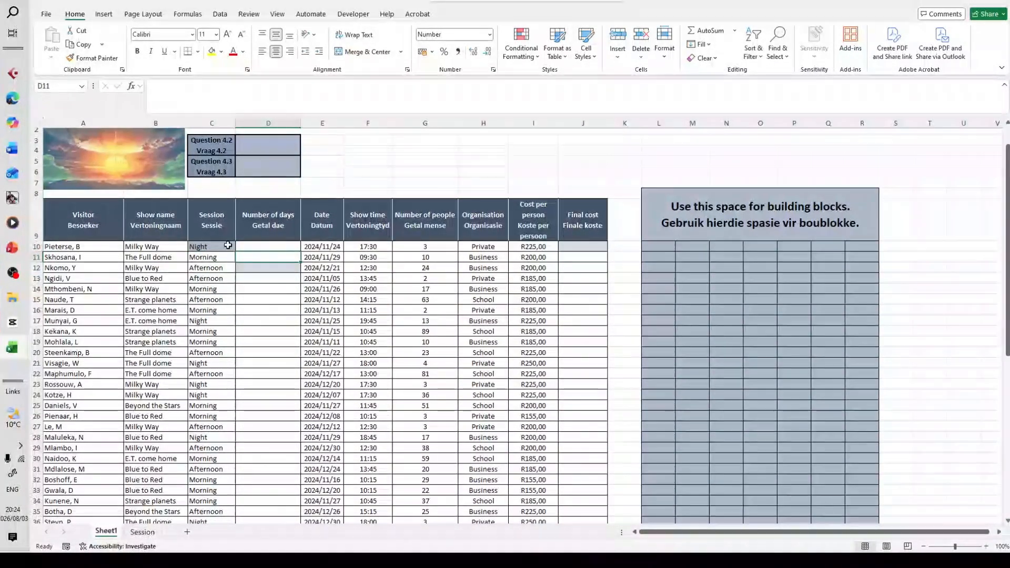
left_click(133, 88)
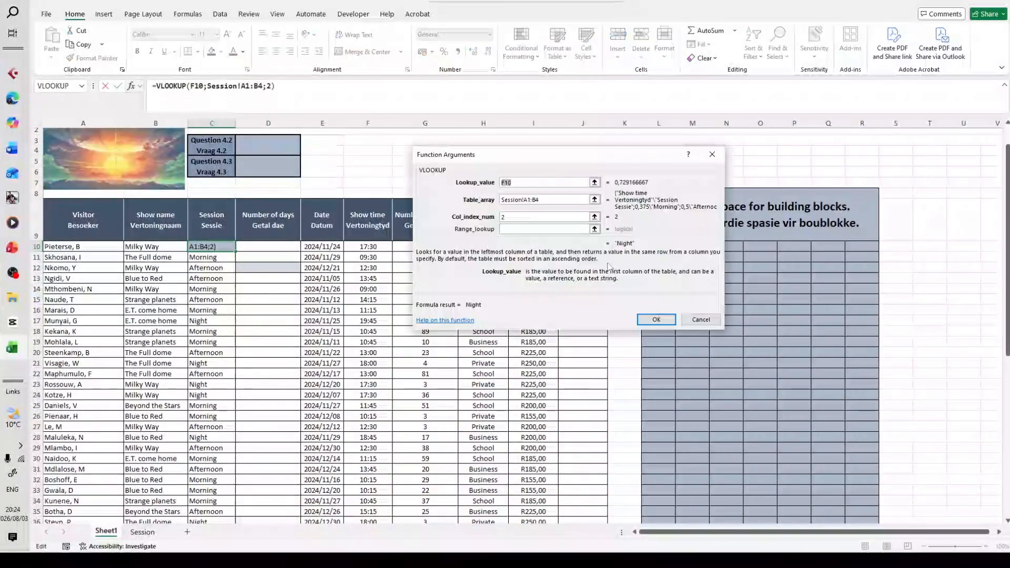
left_click(526, 199)
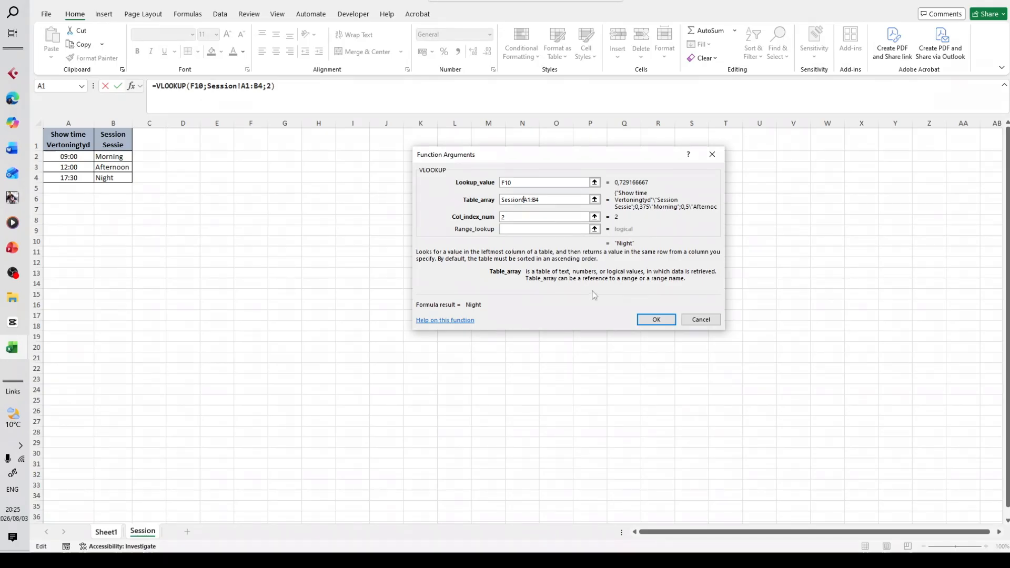
key("F4")
left_click(542, 200)
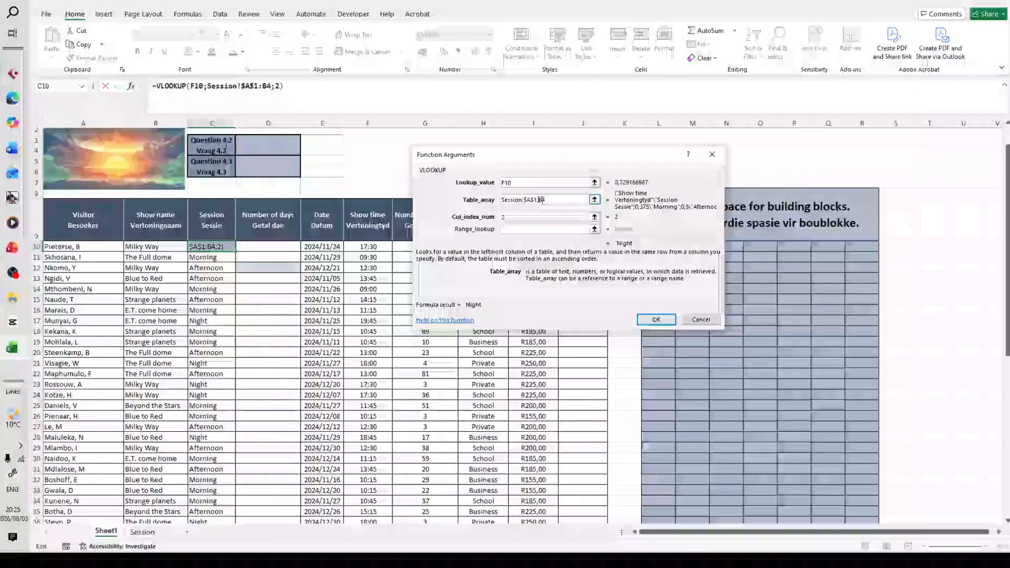
key("F4")
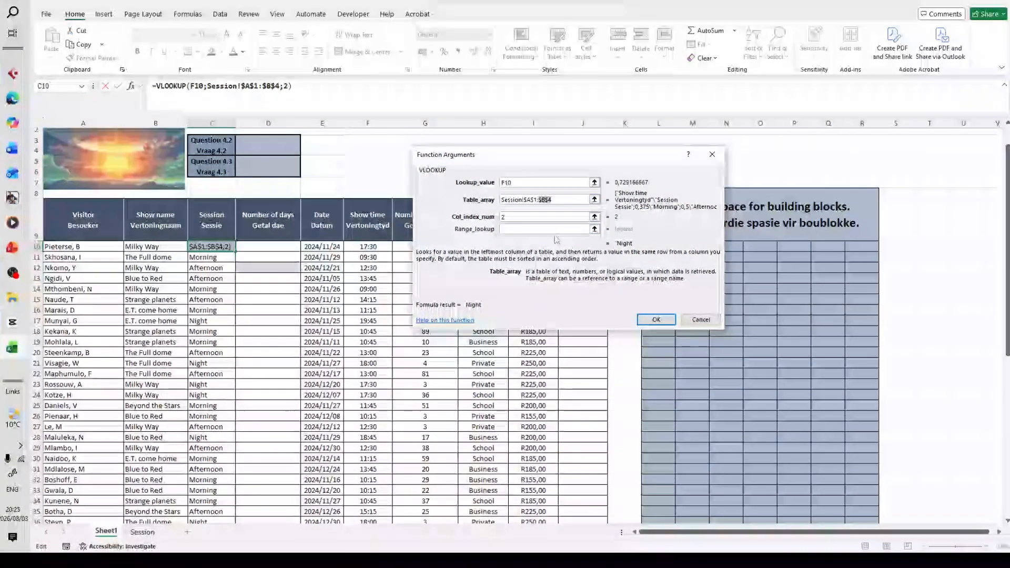
left_click(670, 314)
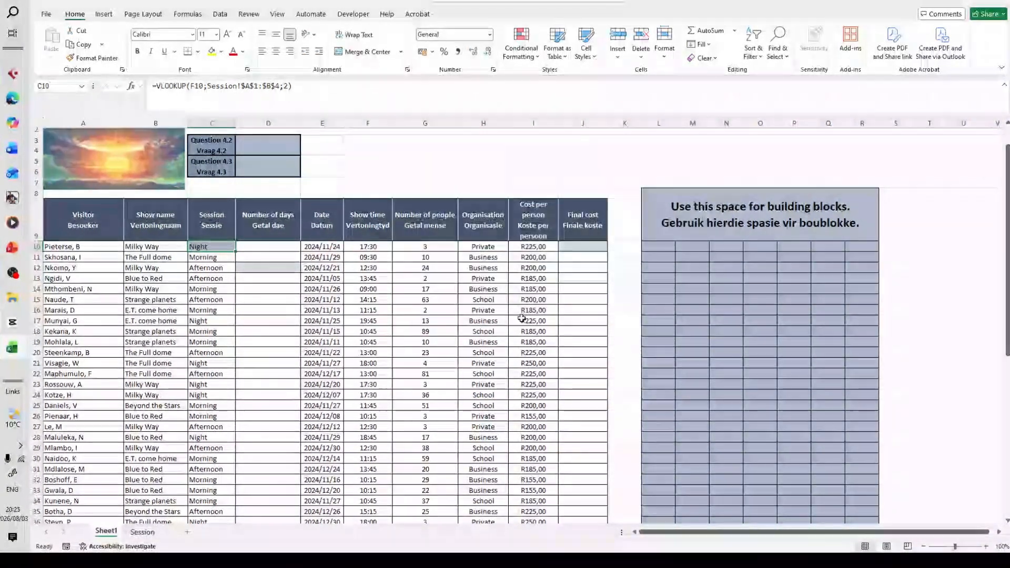
- Fill the VLOOKUP formula from C10 down to C23 and check the Session column
left_click_drag(237, 255, 237, 388)
scroll(236, 388, "down", 2)
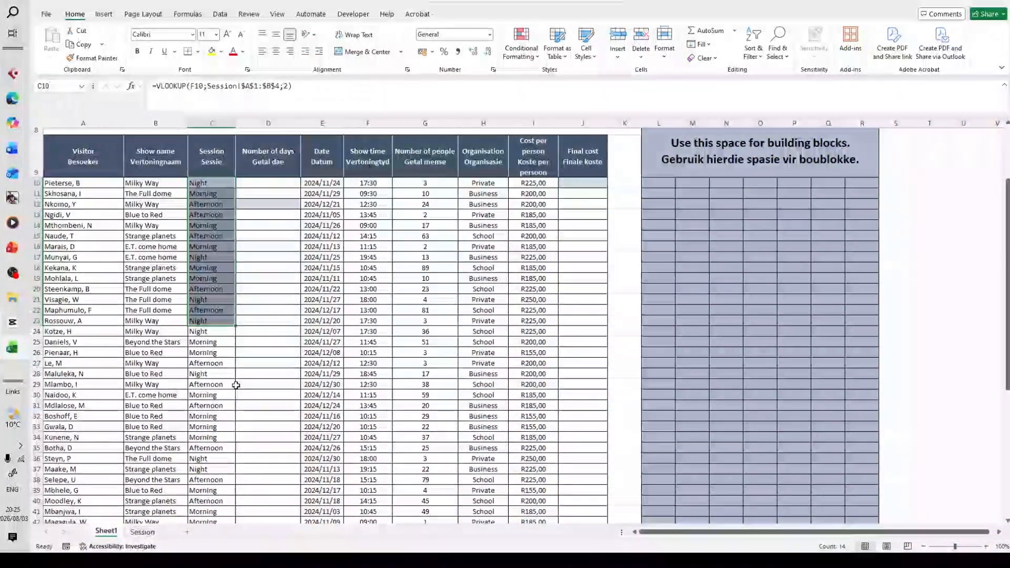
left_click(234, 328)
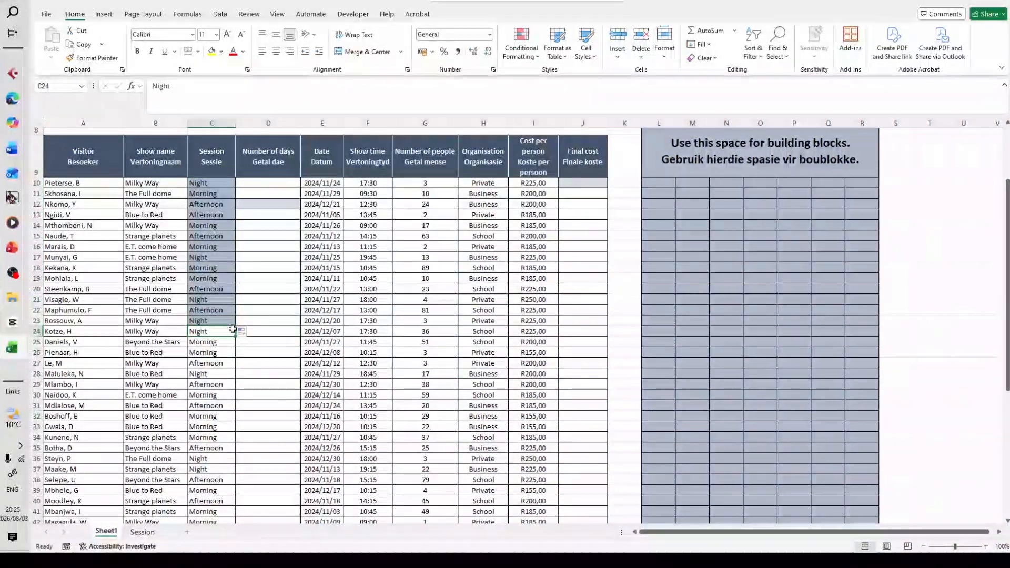
left_click(263, 310)
scroll(260, 303, "up", 3)
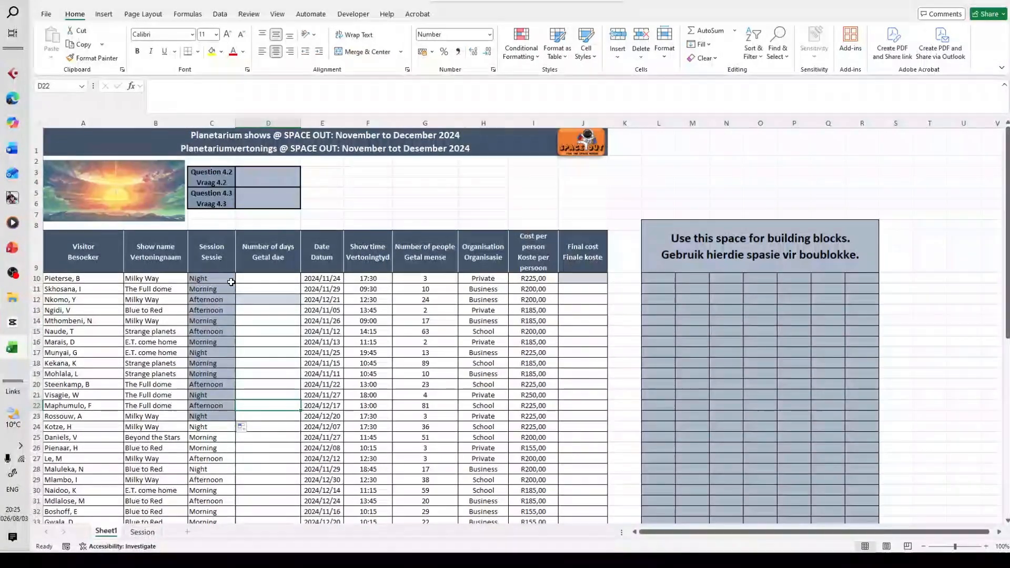
left_click(230, 280)
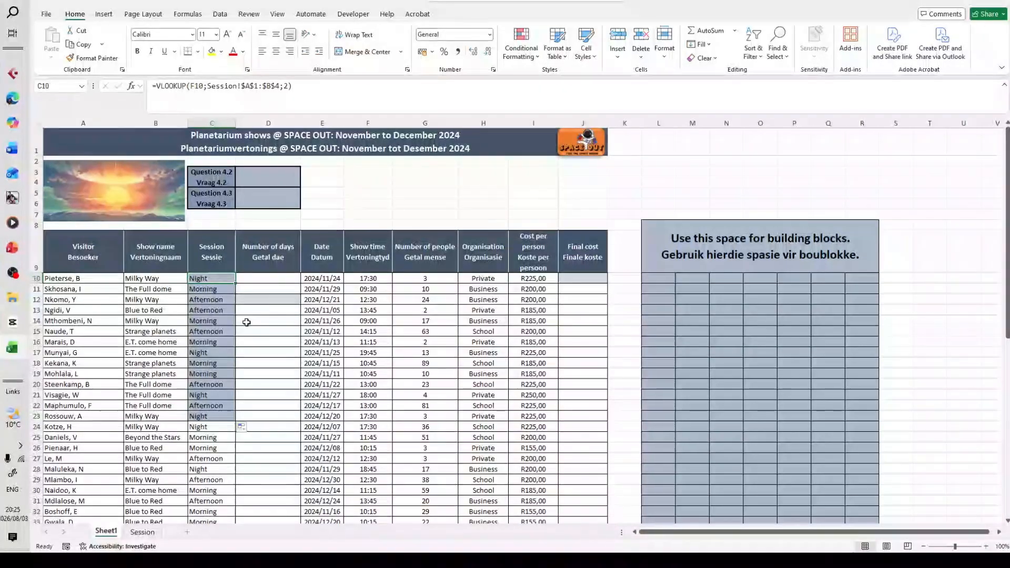
left_click(269, 416)
- Copy the show time table A1:B4 on the Session sheet and paste it transposed at G1
left_click(136, 534)
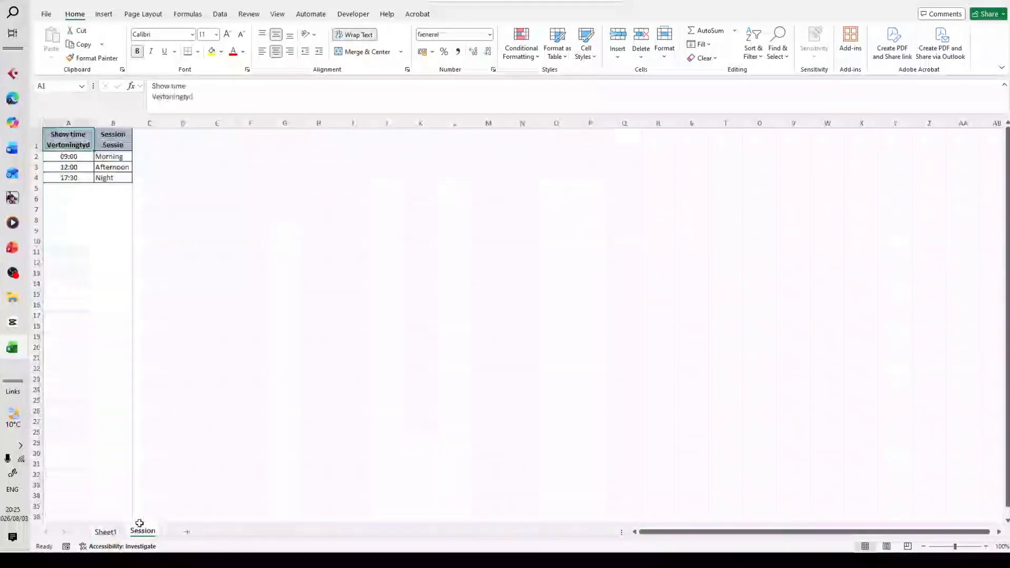
left_click(258, 255)
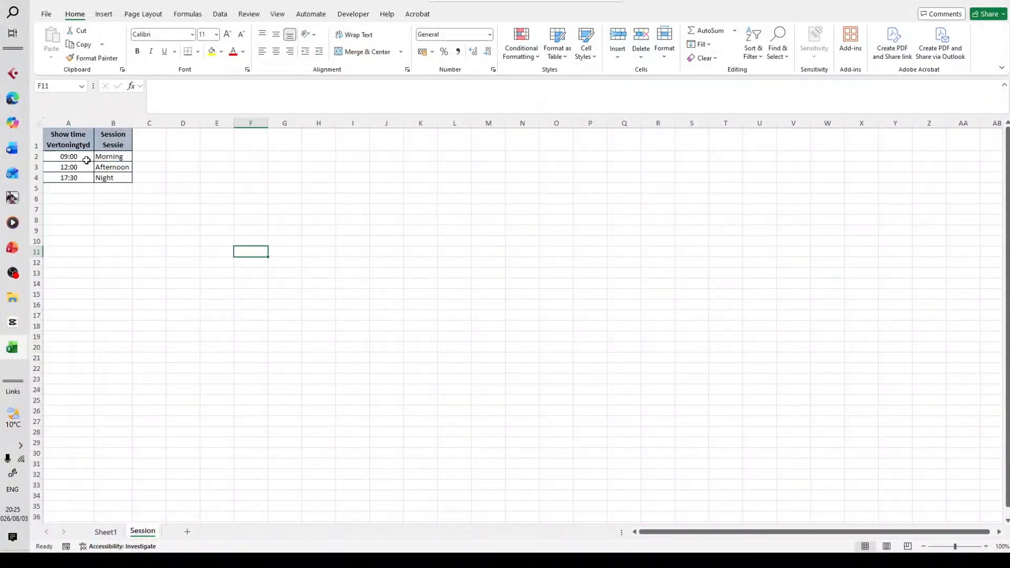
left_click_drag(66, 142, 120, 179)
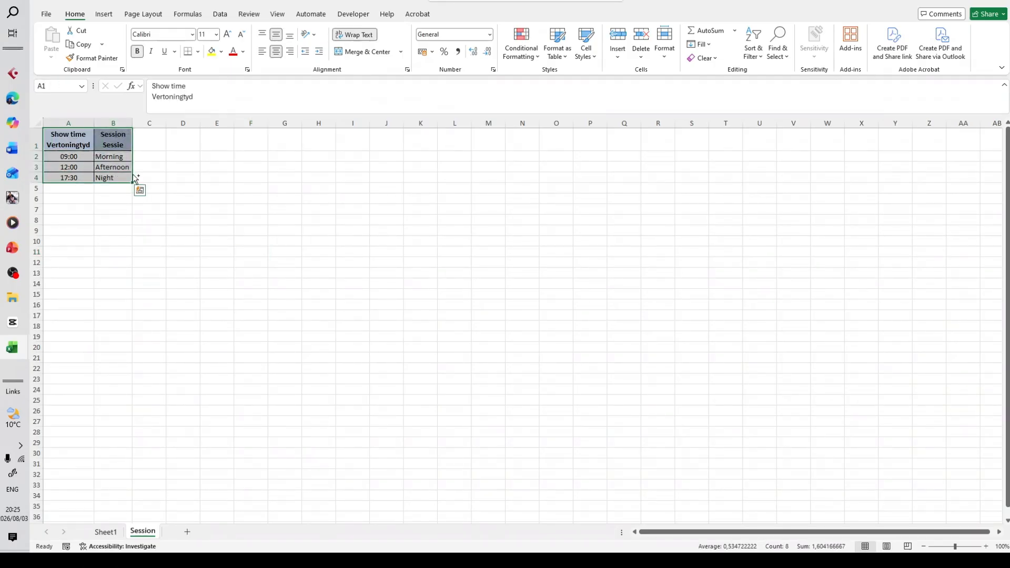
key("ctrl+c")
left_click(278, 146)
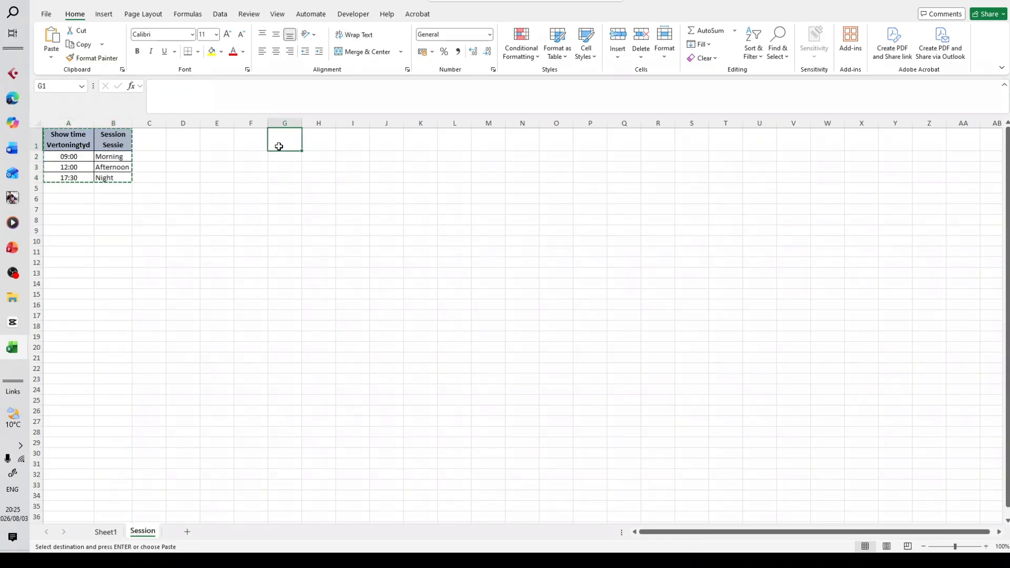
left_click(46, 61)
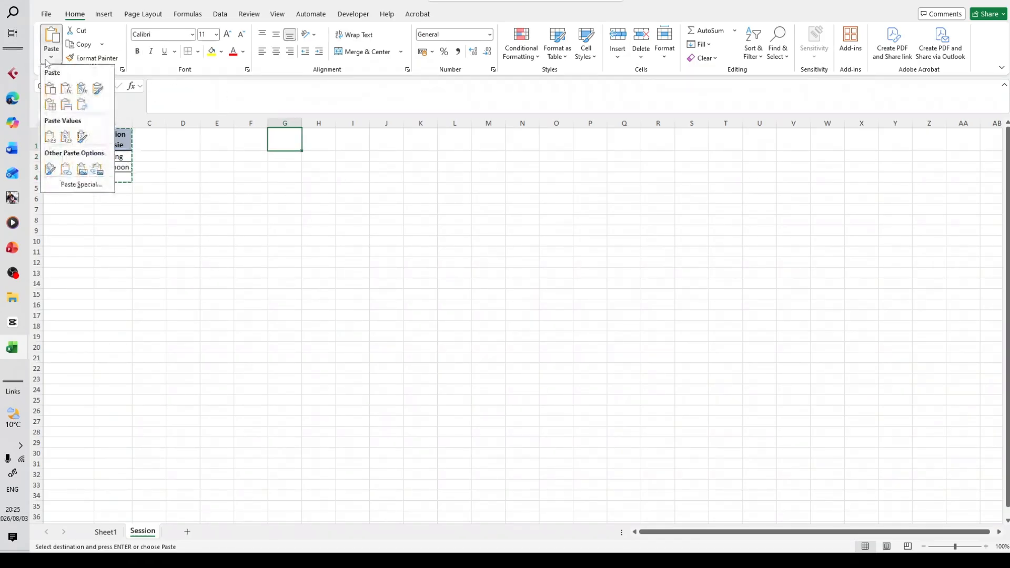
left_click(82, 105)
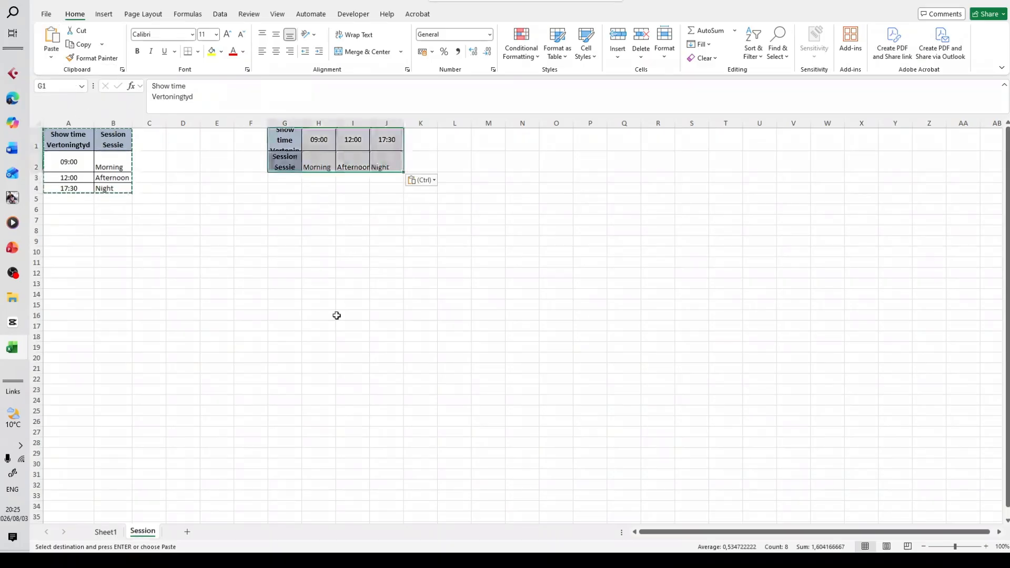
- Increase the height of row 1 on the Session sheet to give the transposed table's header more room
left_click(376, 254)
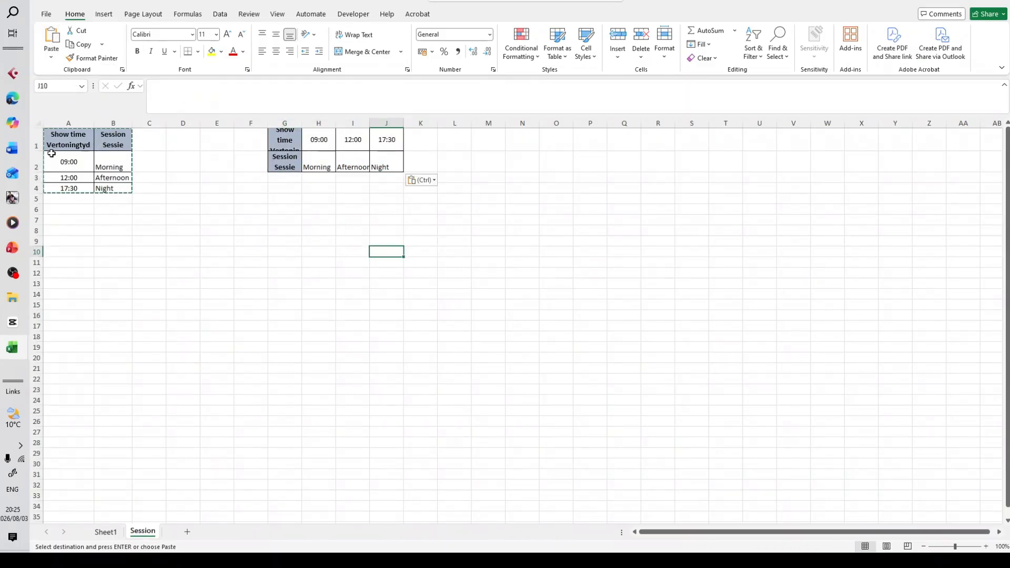
left_click_drag(42, 151, 38, 162)
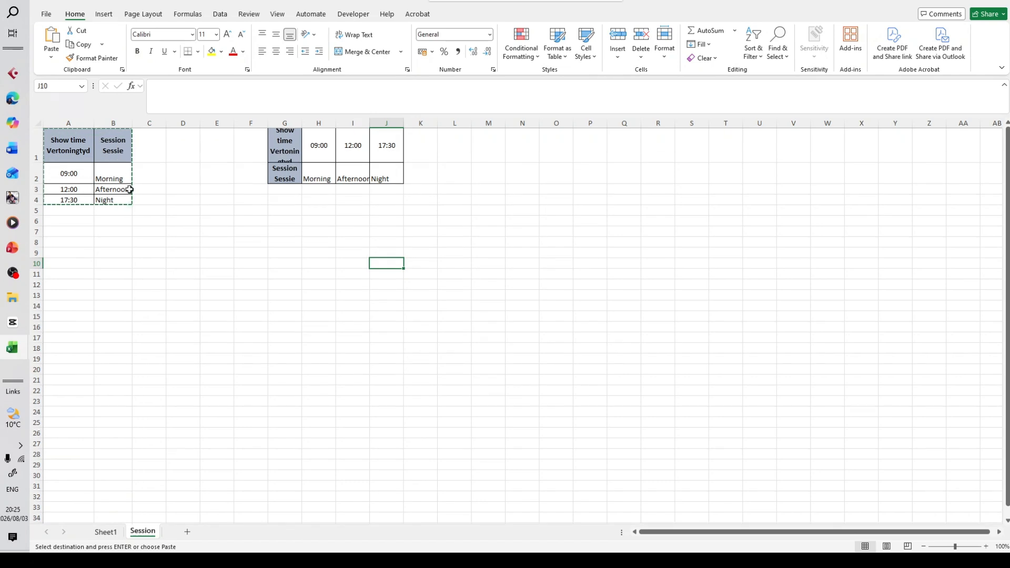
- Increase the heights of rows 1 and 2 on the Session sheet so the transposed table's headings fit
left_click_drag(40, 162, 40, 175)
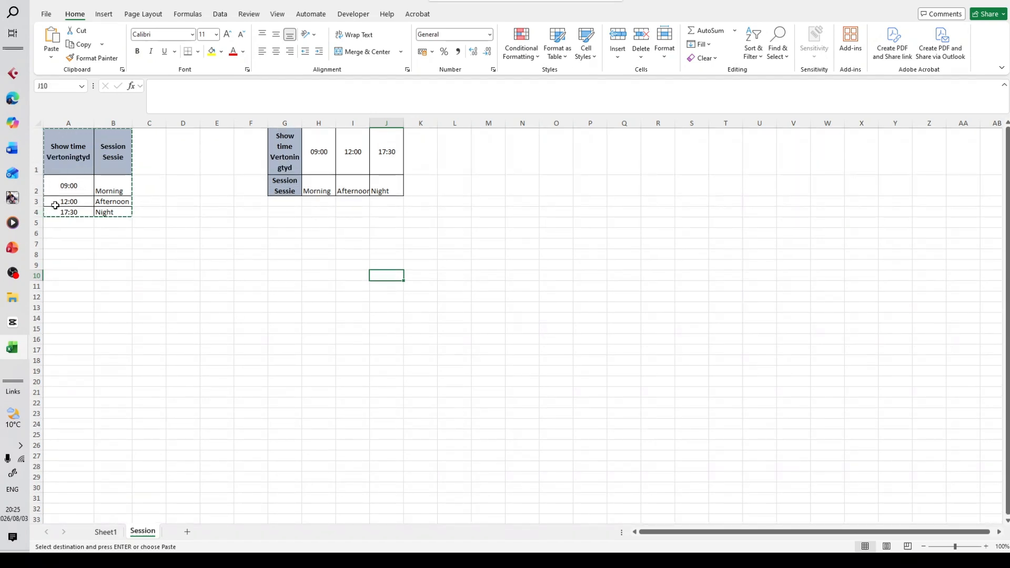
left_click_drag(35, 201, 35, 225)
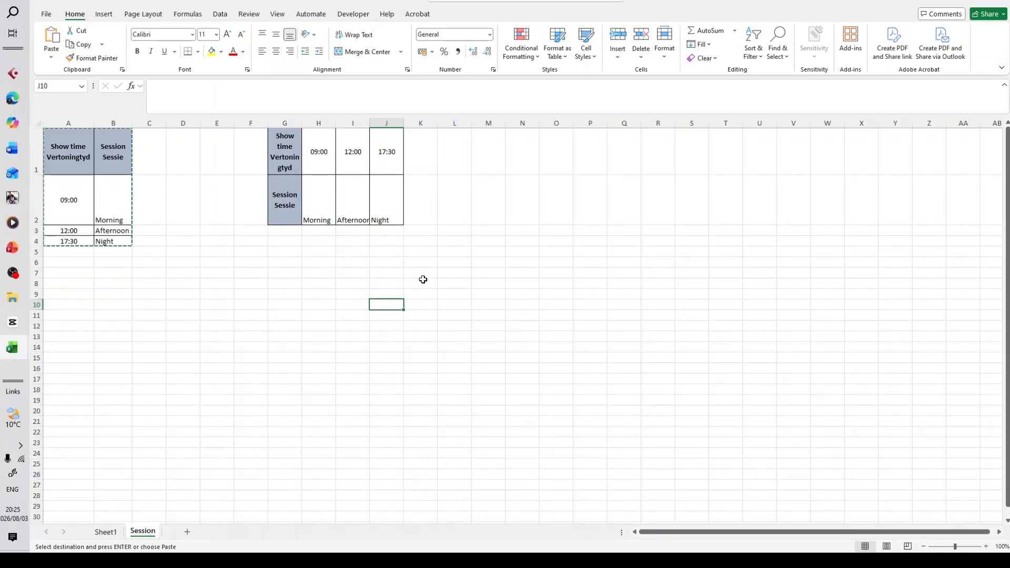
left_click(421, 281)
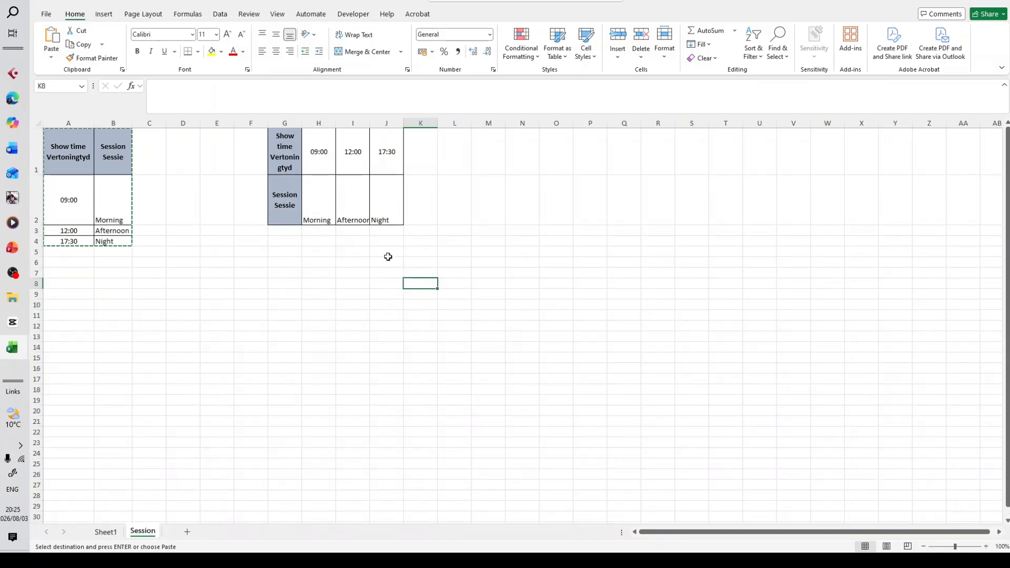
double_click(299, 372)
- Insert an HLOOKUP function in cell C8 on Sheet1, above the Session column
left_click(106, 531)
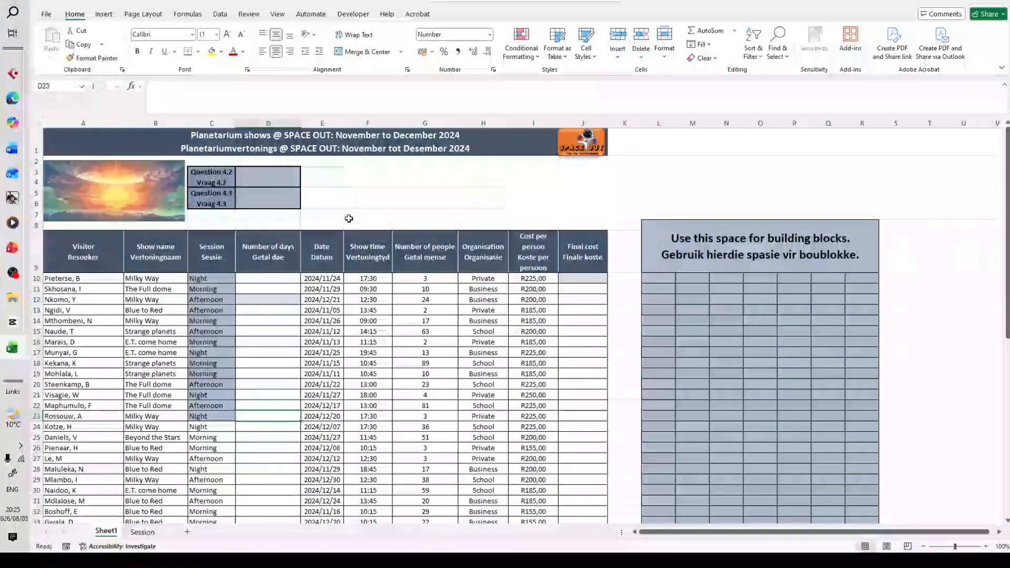
left_click(262, 280)
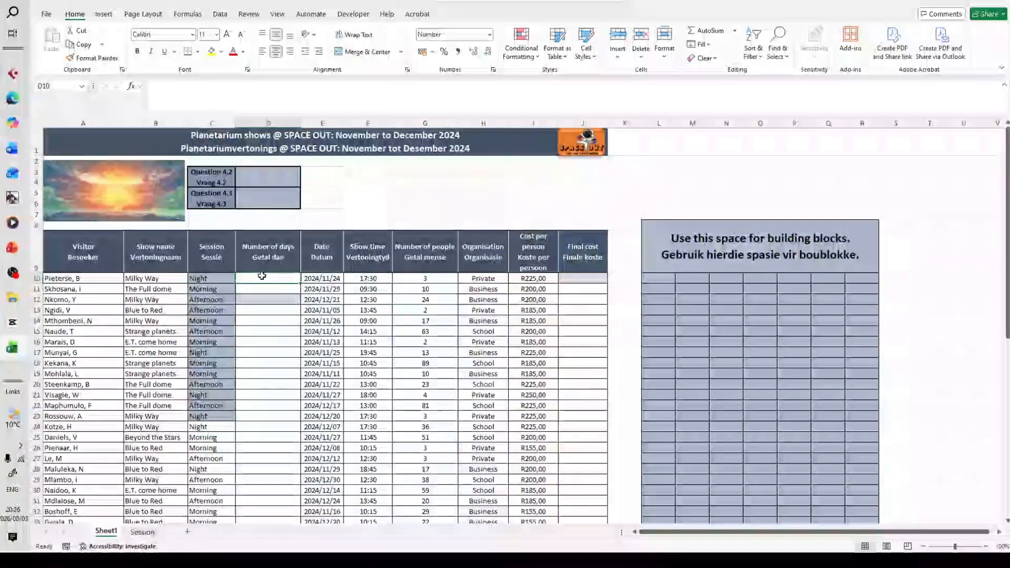
left_click(216, 225)
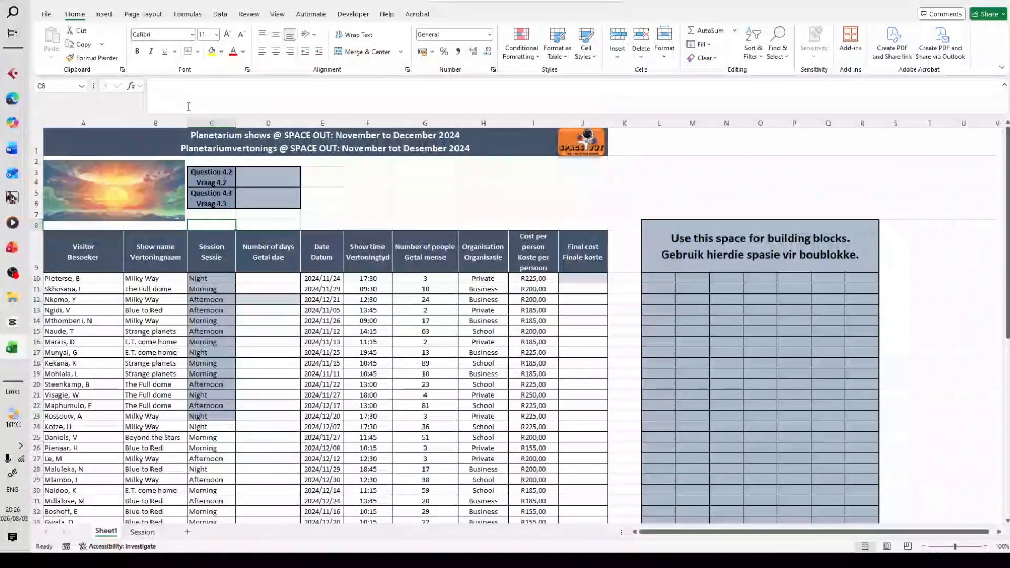
key("shift+F3")
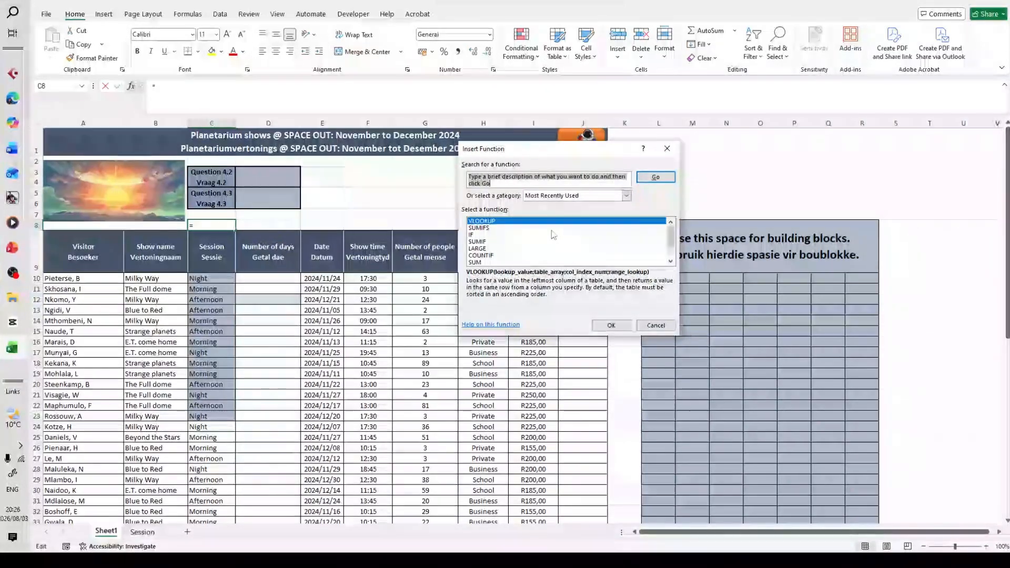
type("hlook")
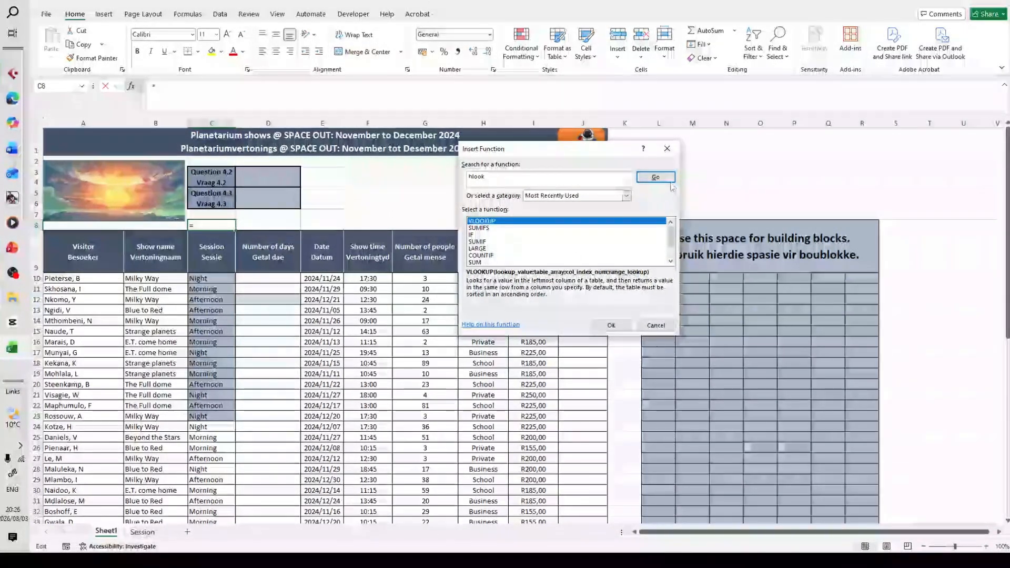
left_click(655, 177)
left_click(609, 323)
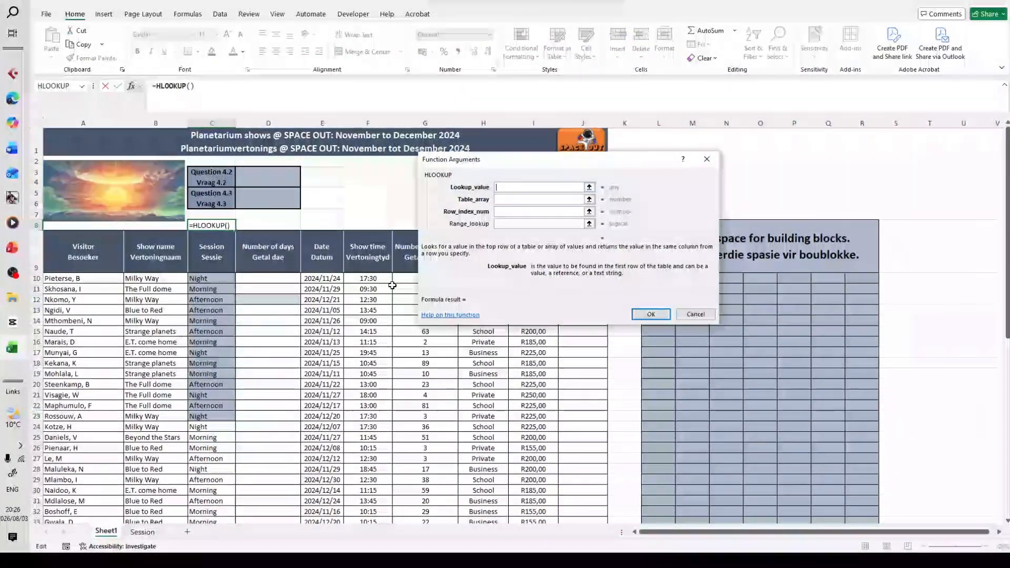
- Set the HLOOKUP's lookup value to F10 and its table array to the absolute range Session!$G$1:$J$2
left_click_drag(517, 164, 603, 188)
left_click(378, 278)
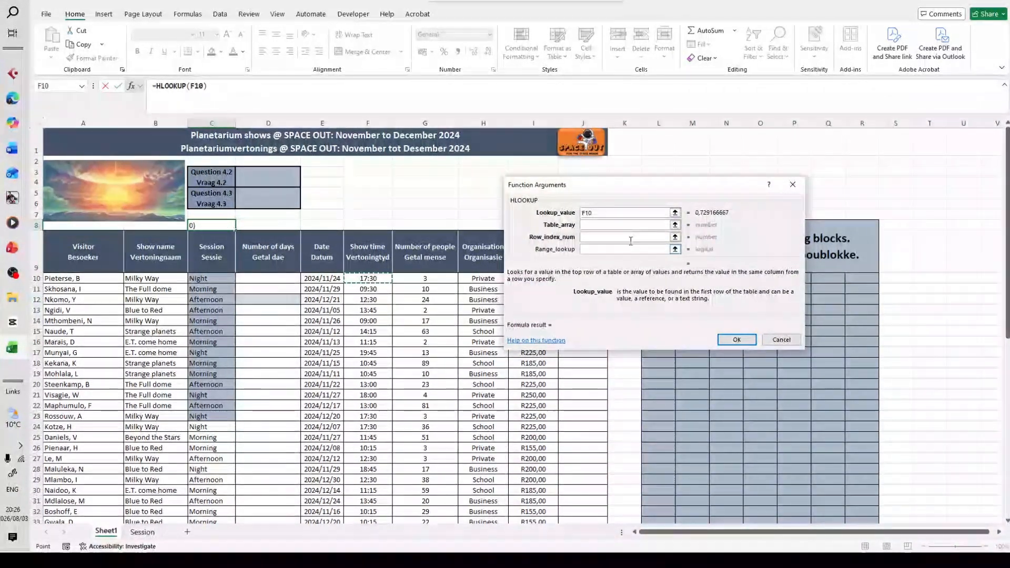
left_click(617, 225)
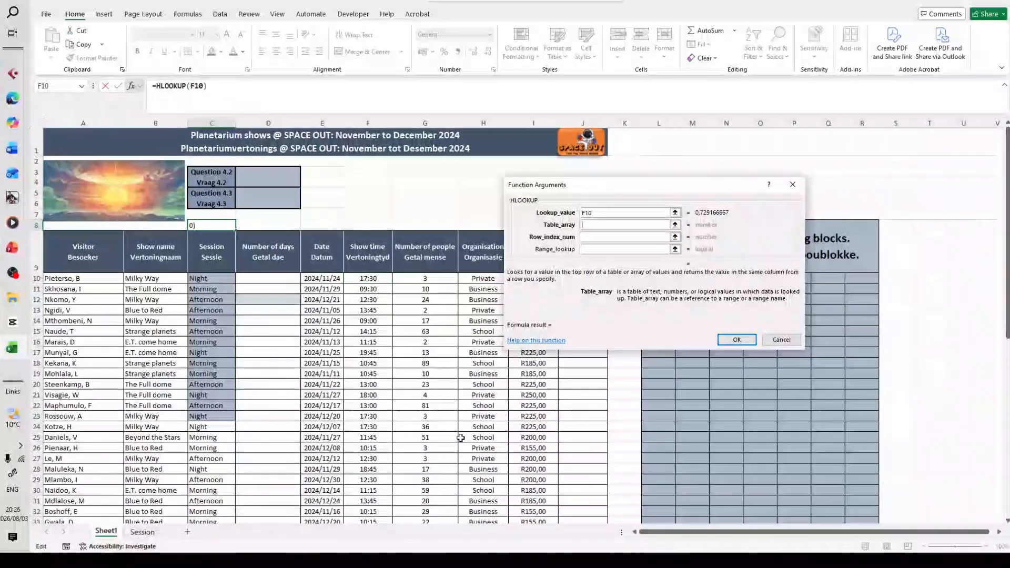
left_click(142, 531)
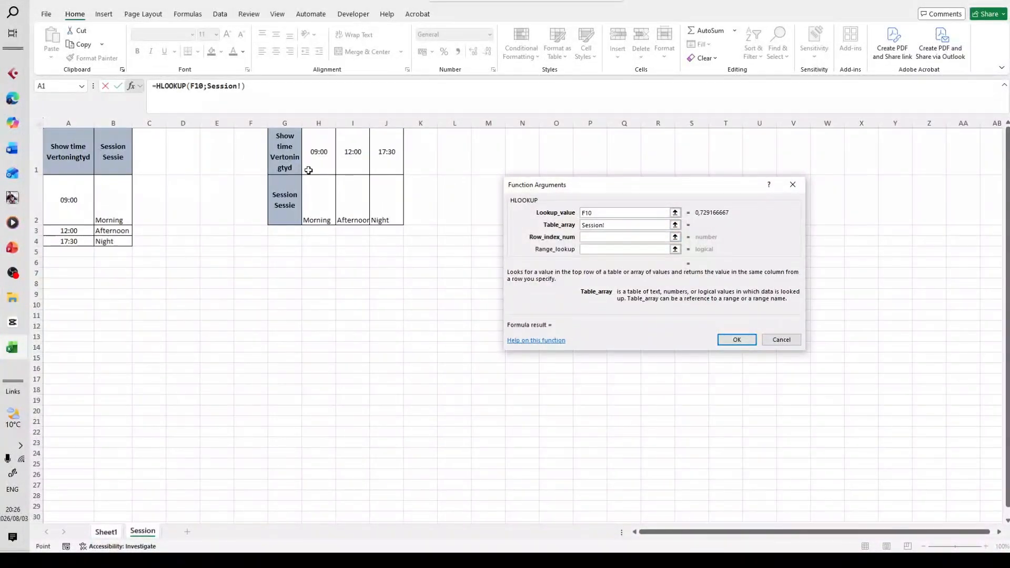
left_click_drag(291, 155, 386, 219)
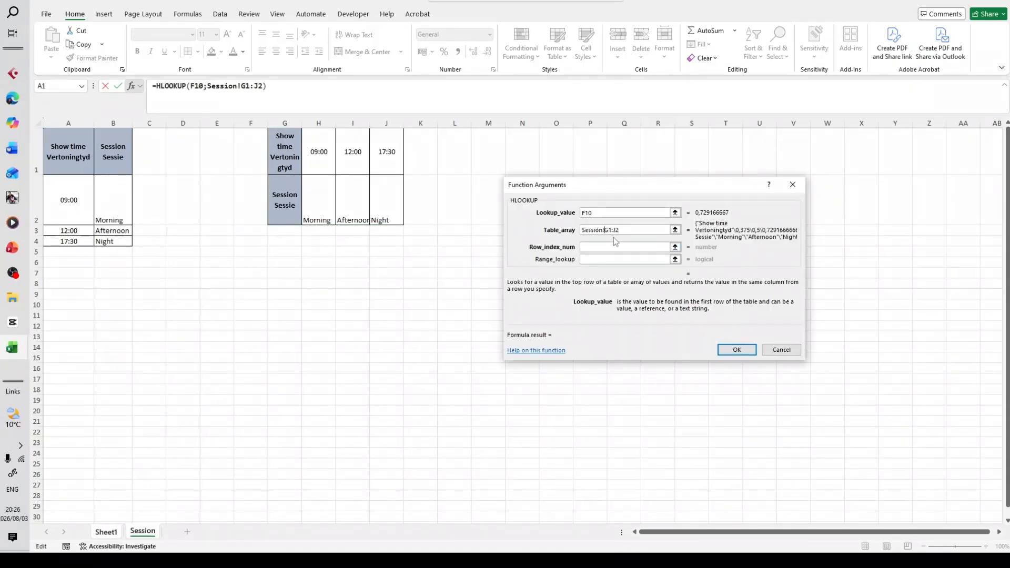
key("F4")
left_click(621, 231)
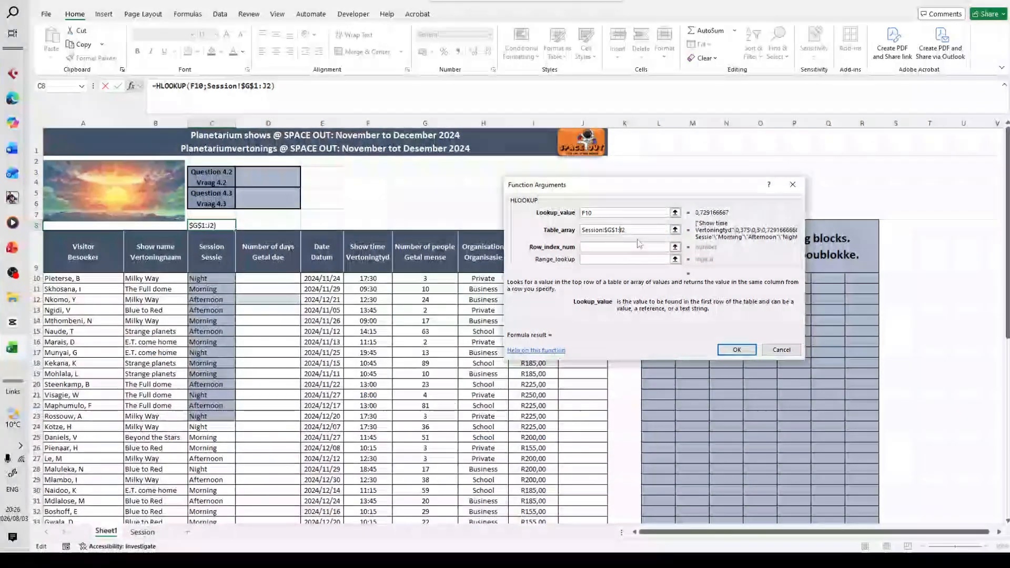
key("F4")
- Set the HLOOKUP's row index number to 2, complete the formula, and compare C8 with the result in C10
left_click(609, 247)
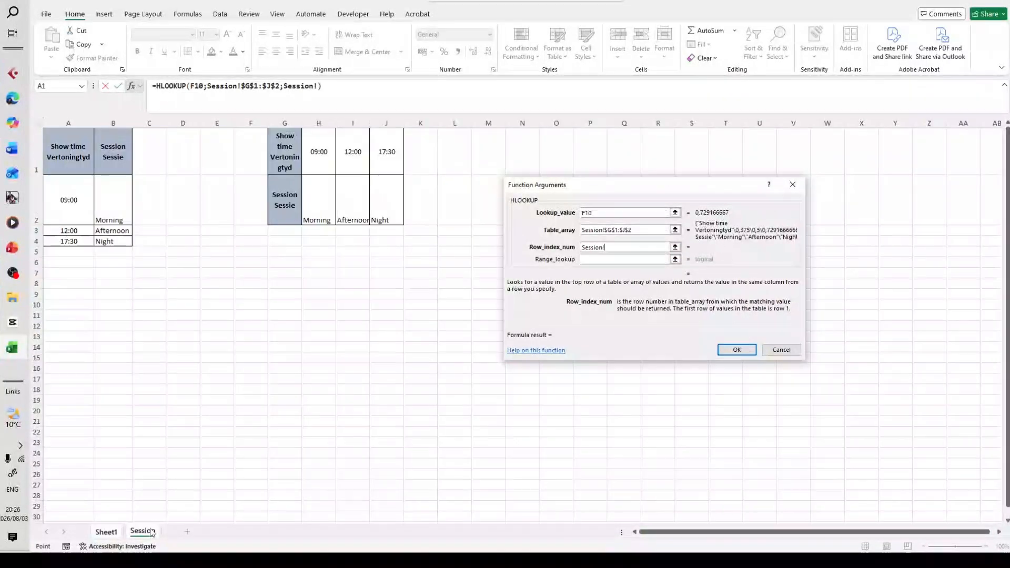
left_click(142, 531)
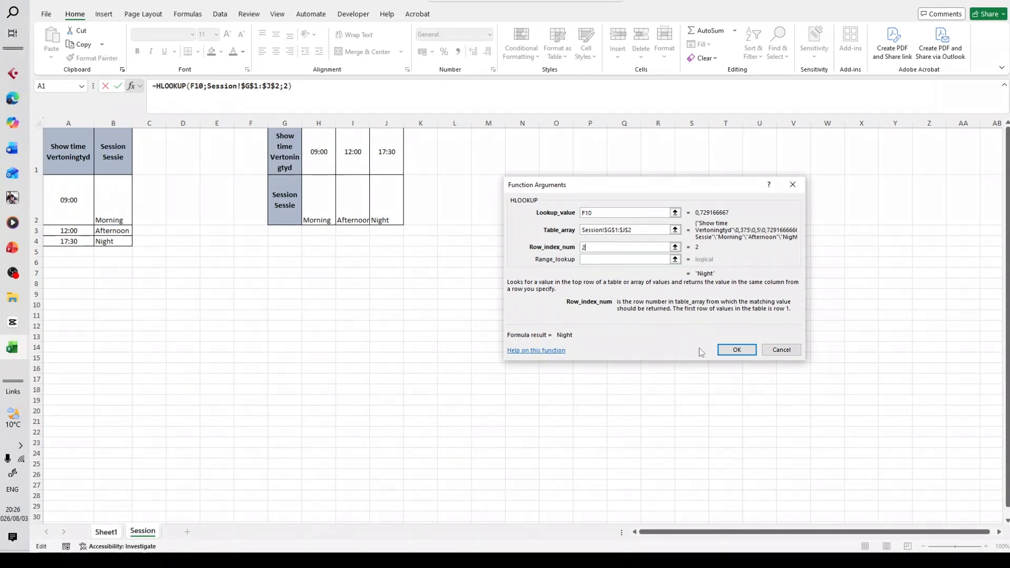
left_click(752, 353)
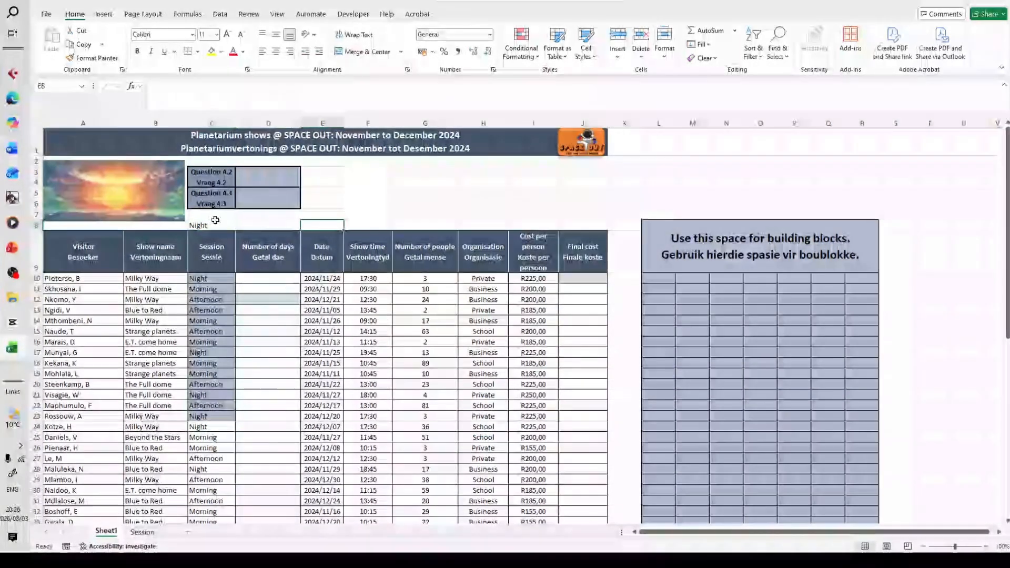
left_click(228, 279)
left_click(218, 225)
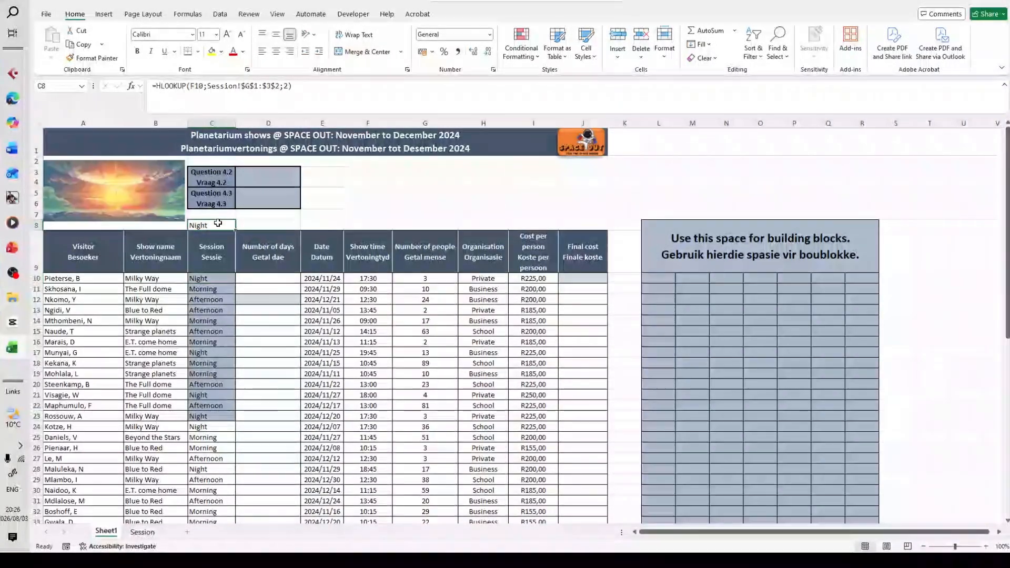